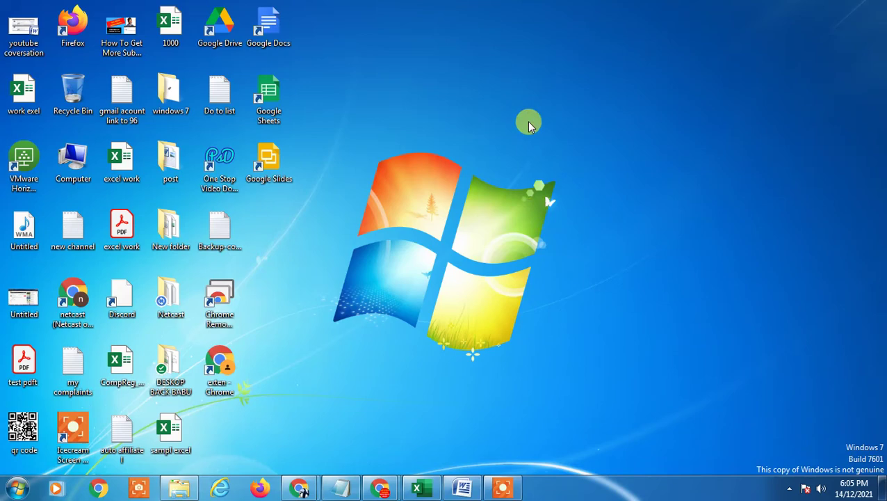
# - Refresh the Windows 7 desktop from its right-click menu
pyautogui.rightClick(417, 13)
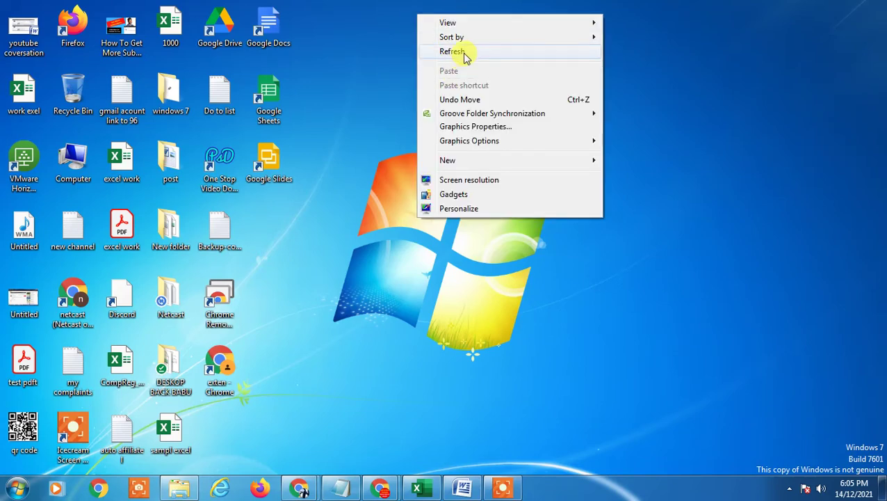
pyautogui.click(464, 53)
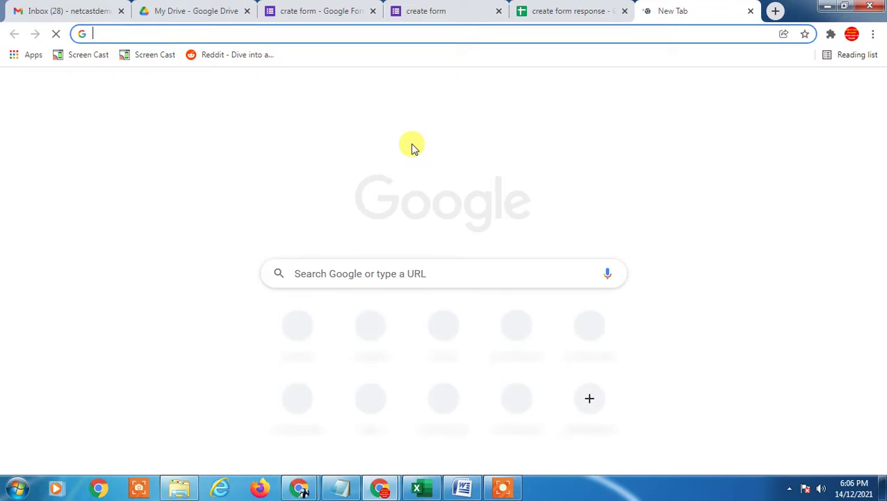
# - Search 'download google drive for pc' and open the Download - Google Drive page
pyautogui.write('gdownload google dri')
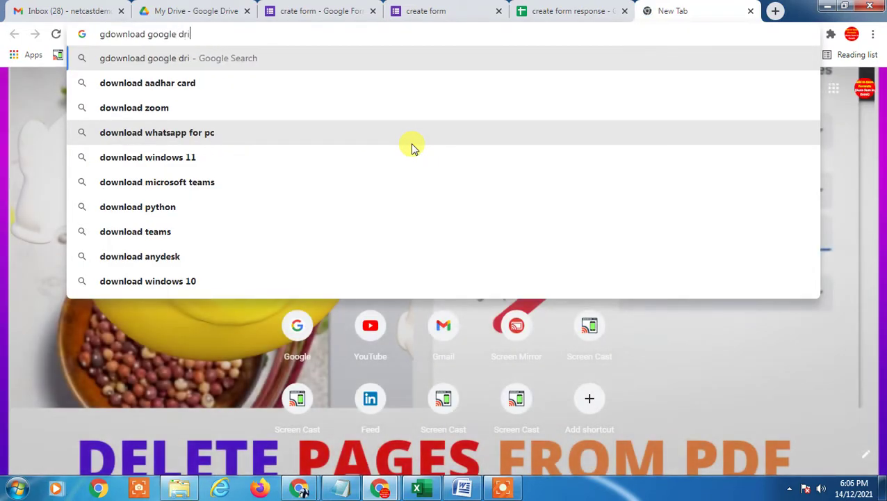
pyautogui.write('for pc')
pyautogui.press('Return')
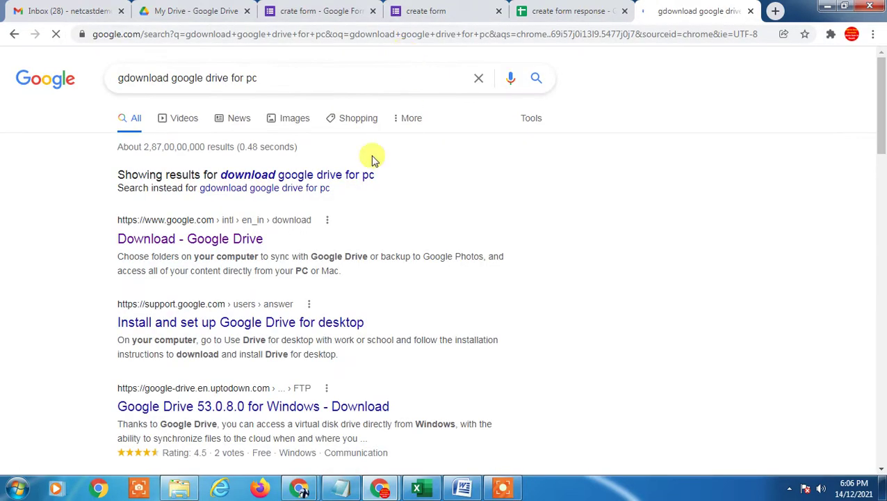
pyautogui.click(212, 244)
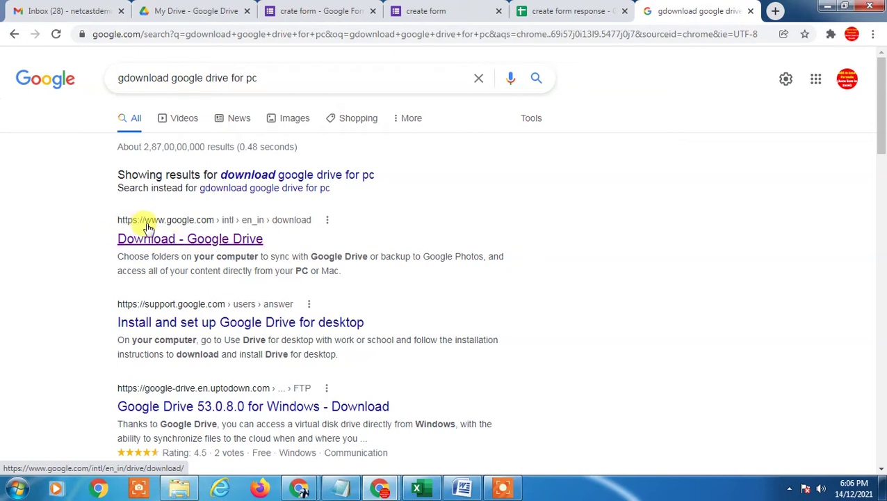
pyautogui.click(229, 244)
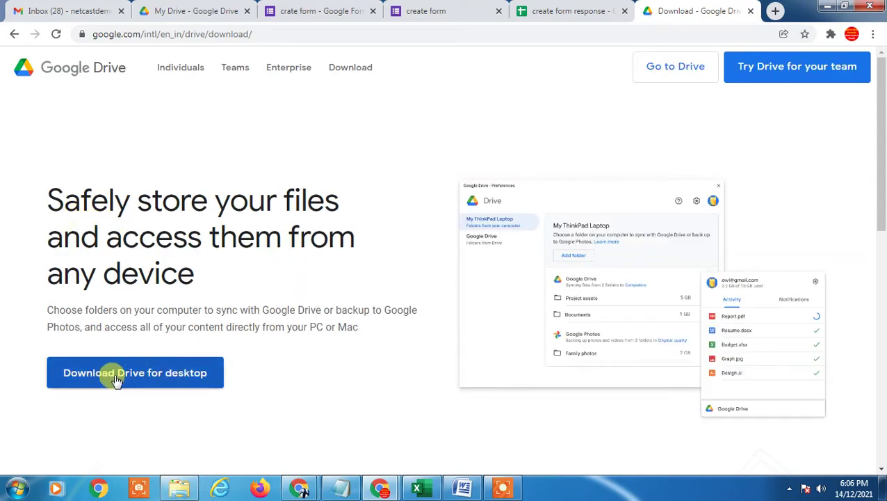
pyautogui.scroll(-1, 361, 306)
pyautogui.scroll(-6, 417, 295)
pyautogui.scroll(3, 477, 252)
pyautogui.scroll(1, 397, 291)
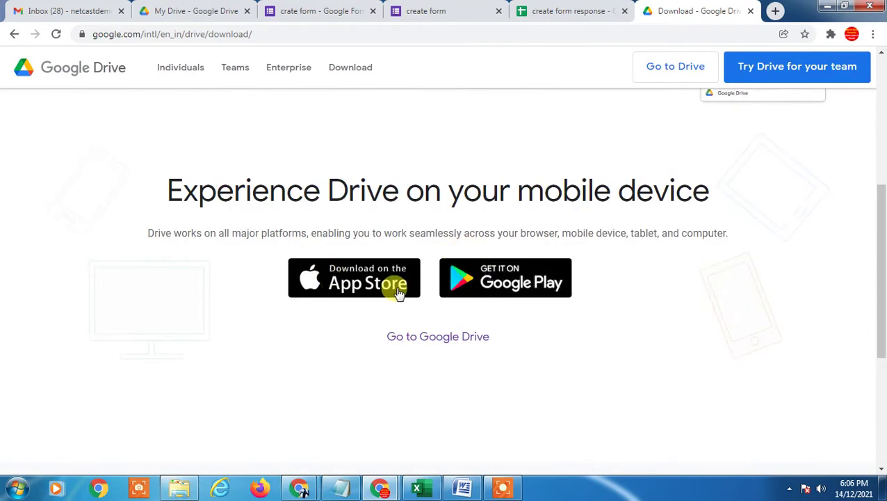
pyautogui.scroll(3, 644, 293)
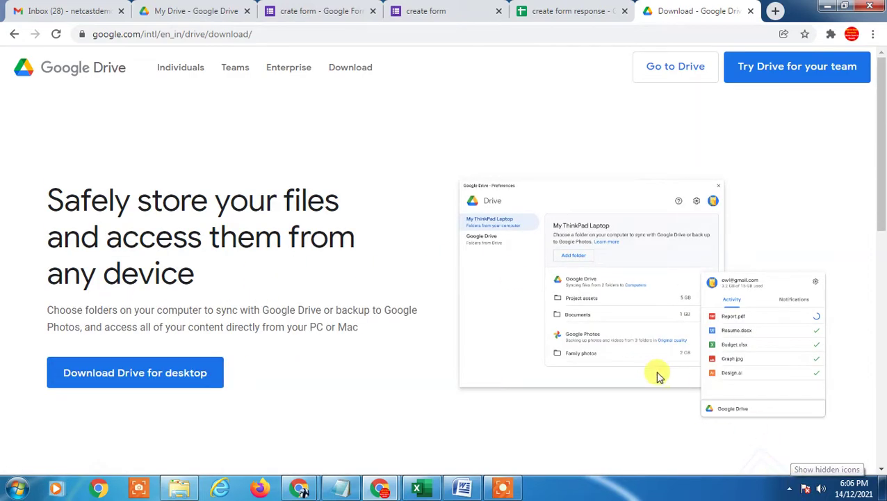
# - Minimize Chrome and launch Google Drive from a Start menu search for 'google drive'
pyautogui.click(828, 11)
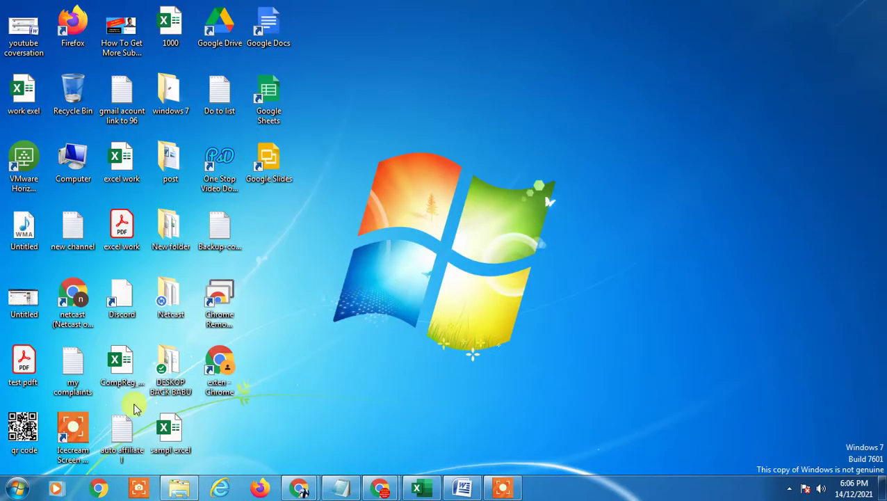
pyautogui.click(15, 488)
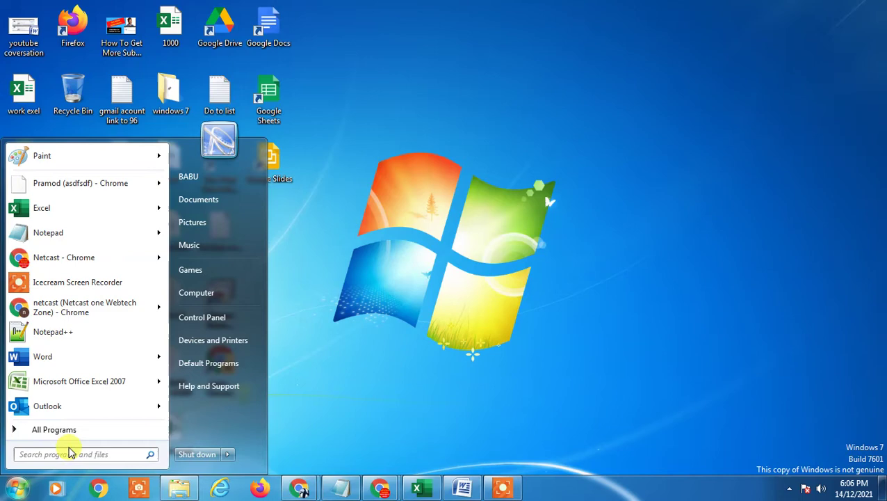
pyautogui.write('google drive')
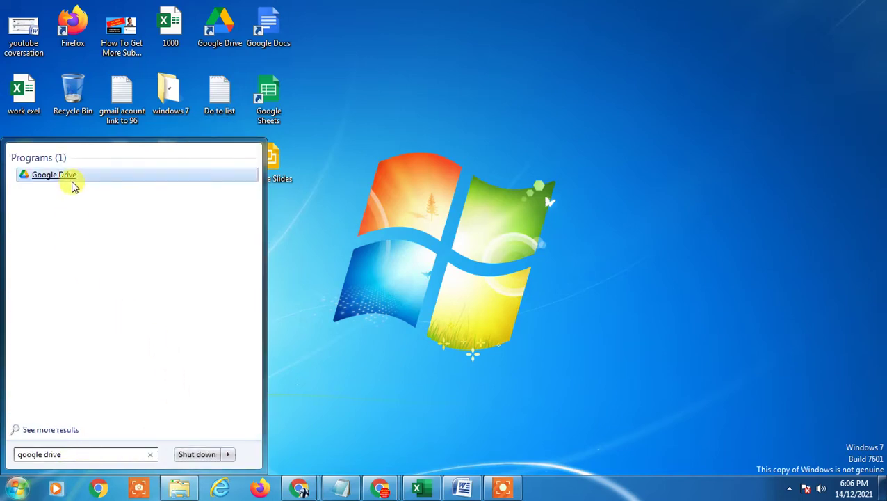
pyautogui.click(58, 176)
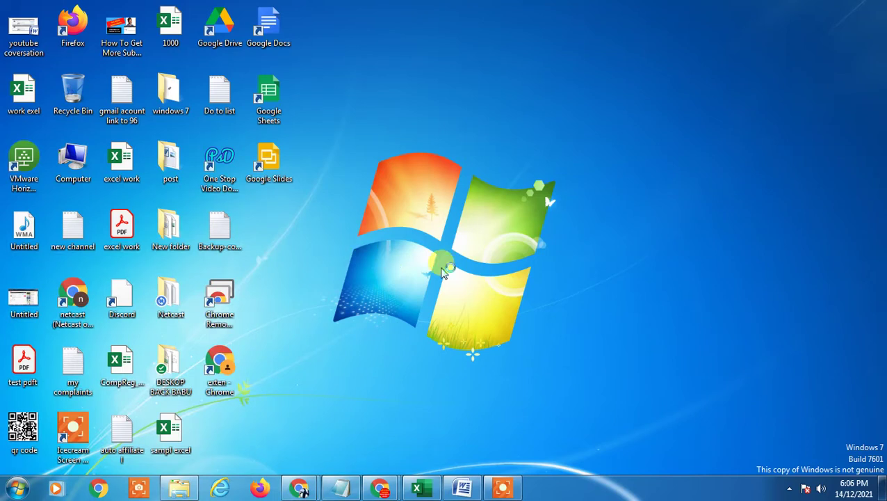
# - View the Google Drive (G:) drive with My Drive and Other computers, then close it
pyautogui.doubleClick(224, 36)
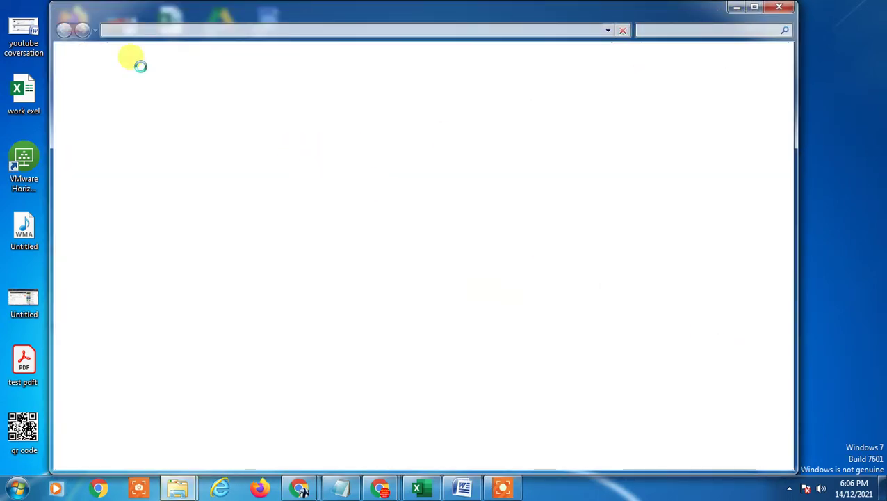
pyautogui.click(781, 7)
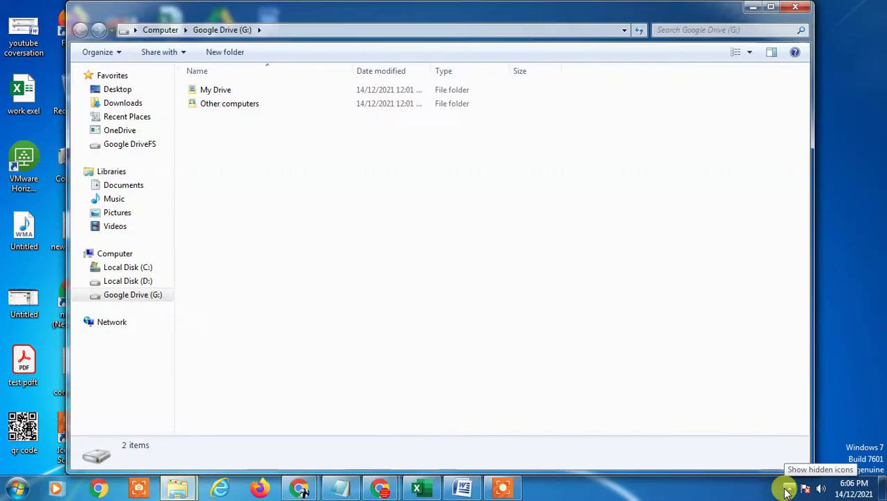
pyautogui.click(796, 8)
pyautogui.click(627, 448)
pyautogui.click(790, 489)
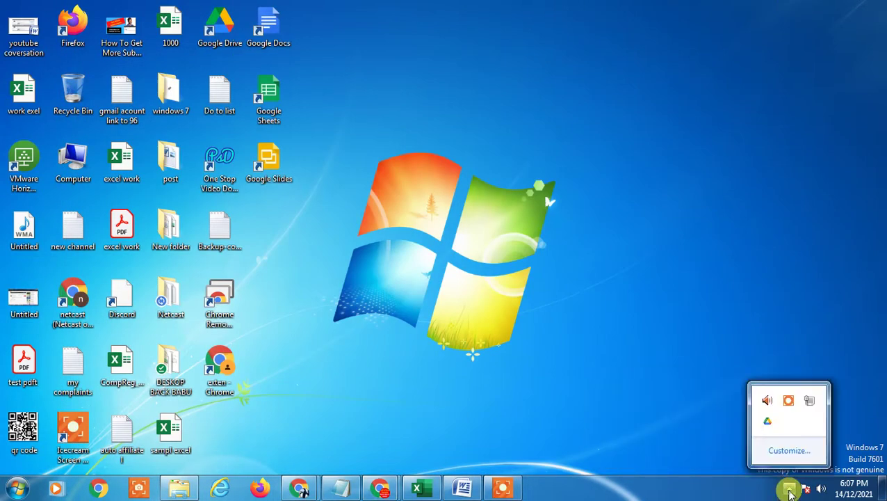
# - In the Drive tray panel, cancel sign-in, check Activity and Notifications, then list accounts
pyautogui.click(769, 422)
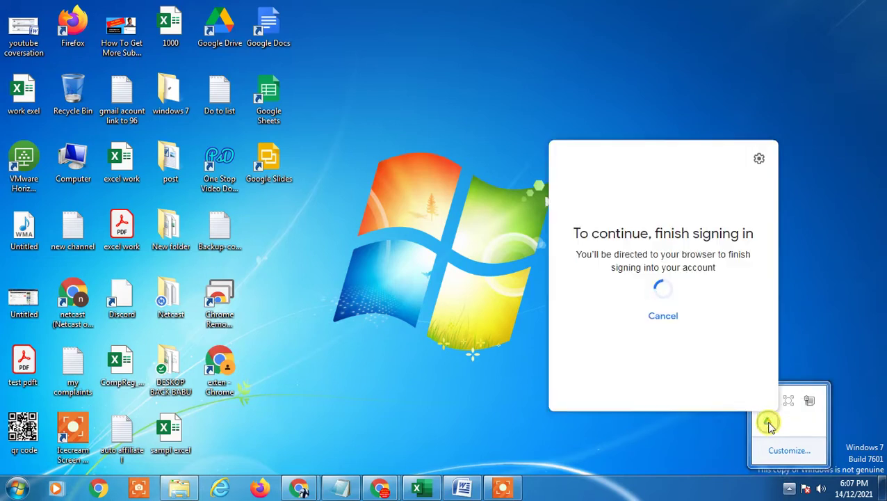
pyautogui.click(664, 317)
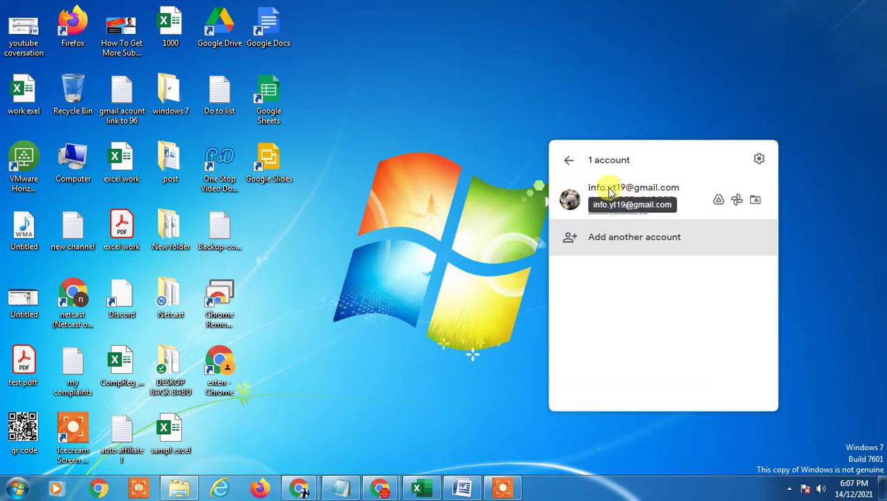
pyautogui.click(569, 161)
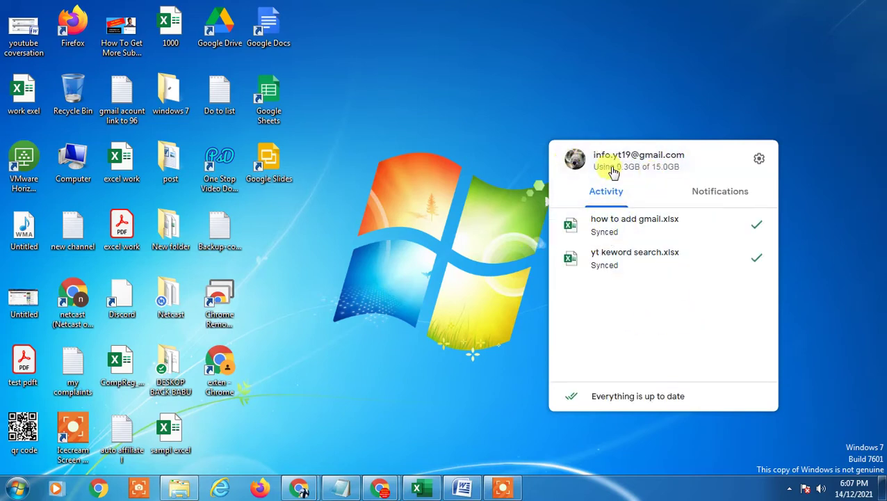
pyautogui.click(701, 201)
pyautogui.click(603, 200)
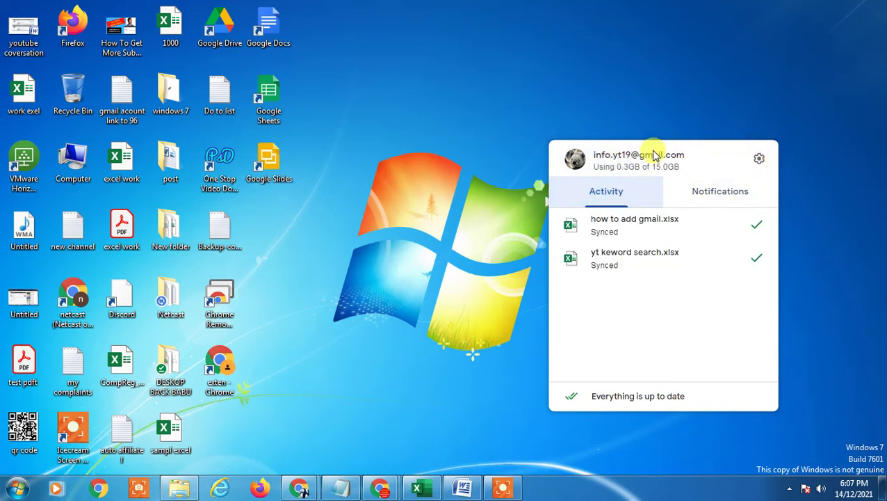
pyautogui.click(624, 159)
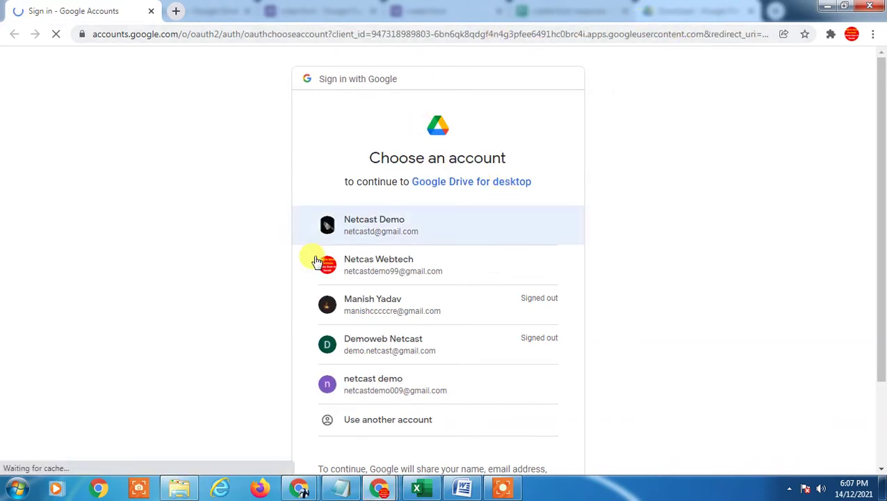
# - Choose the second Google account and approve signing it into Drive
pyautogui.click(400, 228)
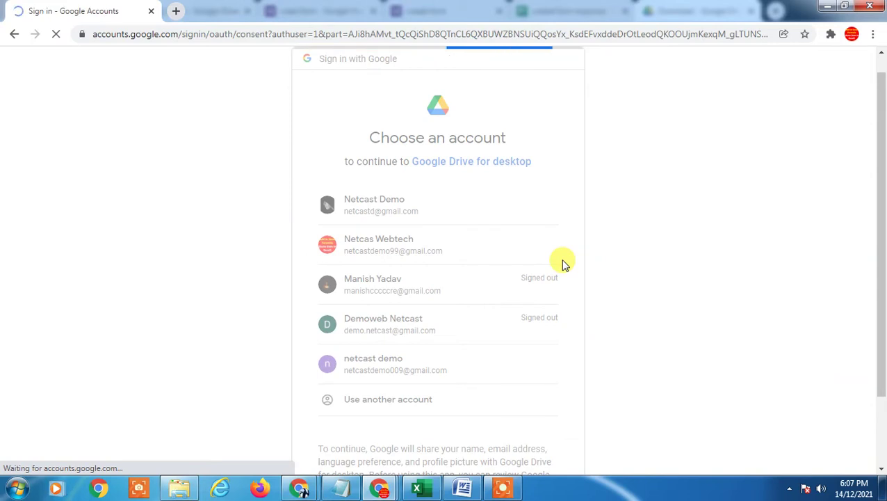
pyautogui.click(502, 381)
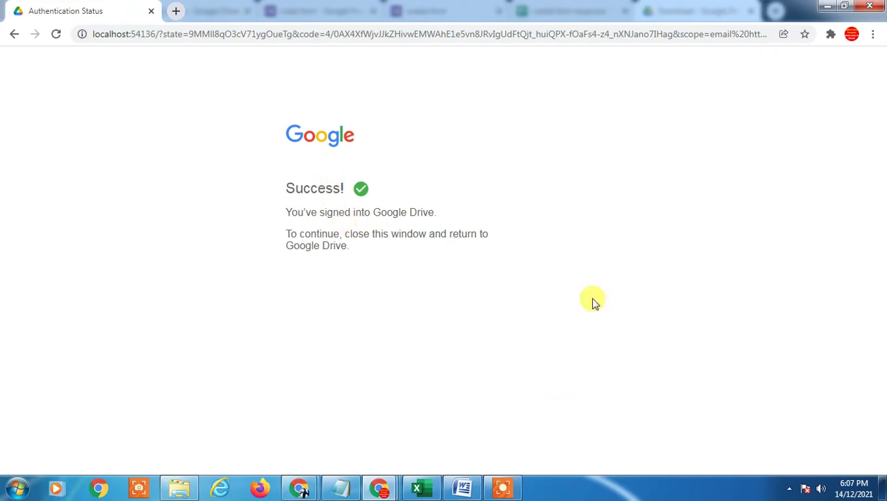
# - Open the Drive tray panel and display both signed-in accounts
pyautogui.click(789, 489)
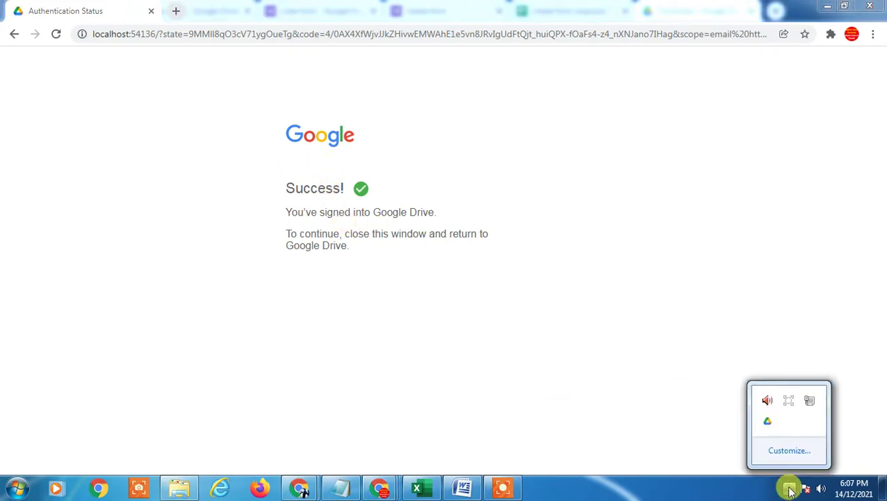
pyautogui.click(768, 422)
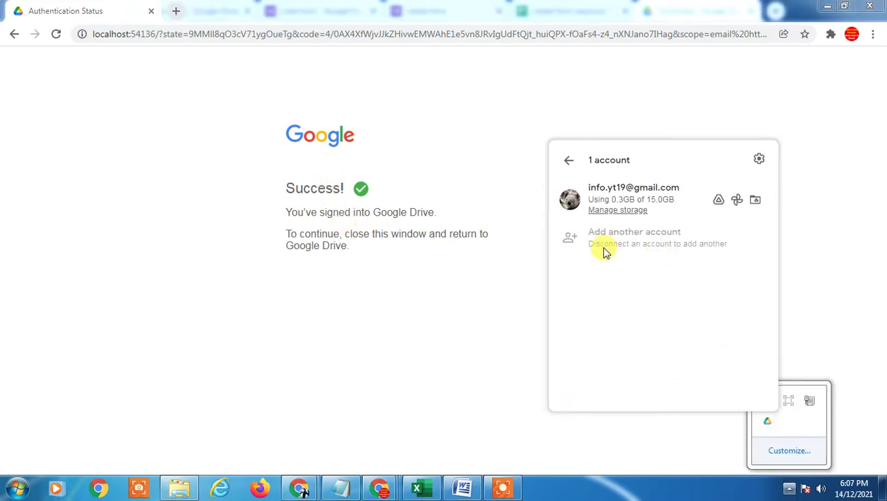
pyautogui.click(569, 161)
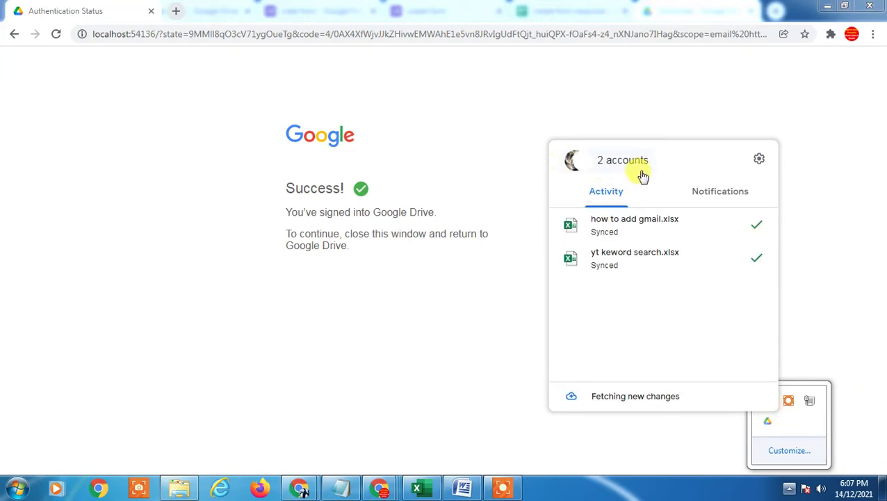
pyautogui.click(629, 163)
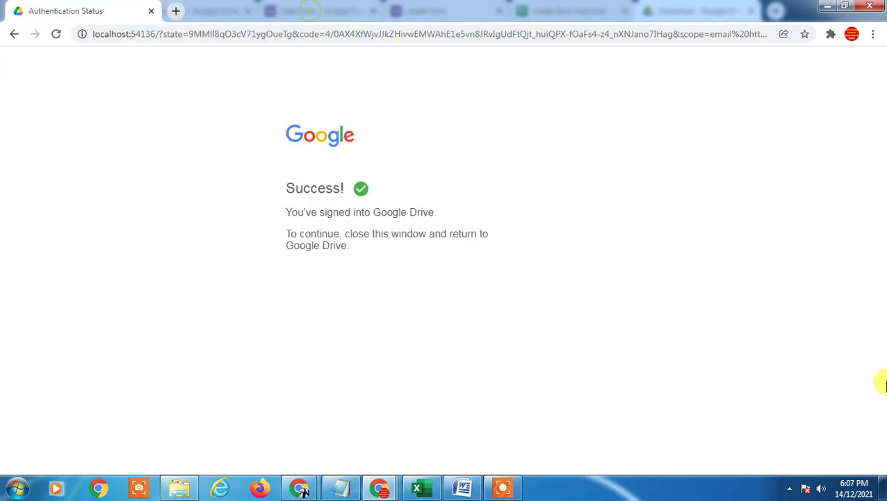
# - Open and close the second account's drive folder, then bring up the gear settings menu
pyautogui.click(788, 491)
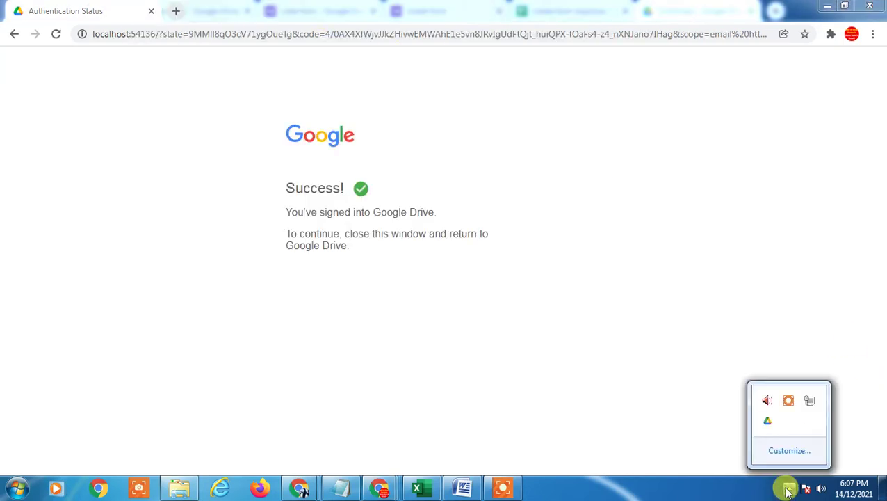
pyautogui.click(769, 419)
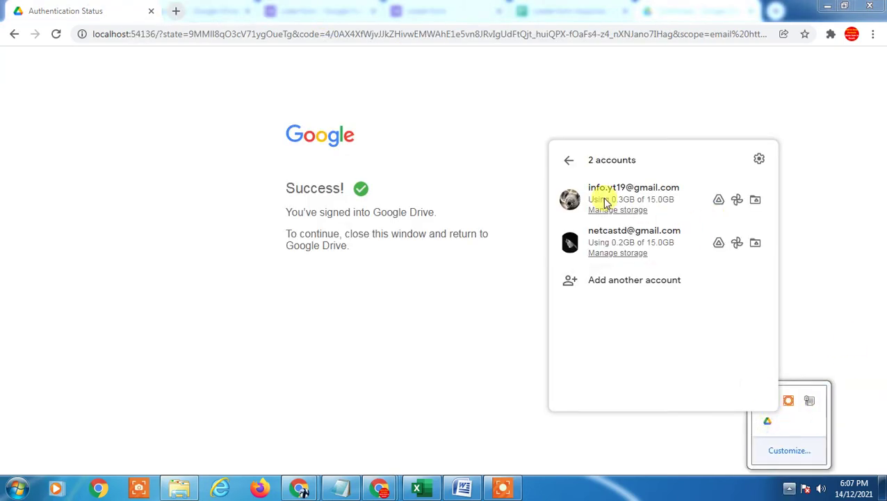
pyautogui.click(760, 161)
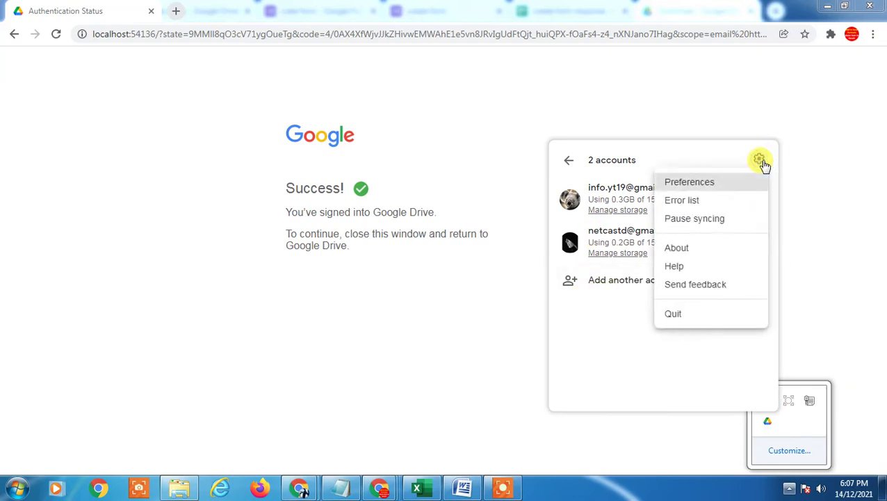
pyautogui.click(614, 318)
pyautogui.click(756, 245)
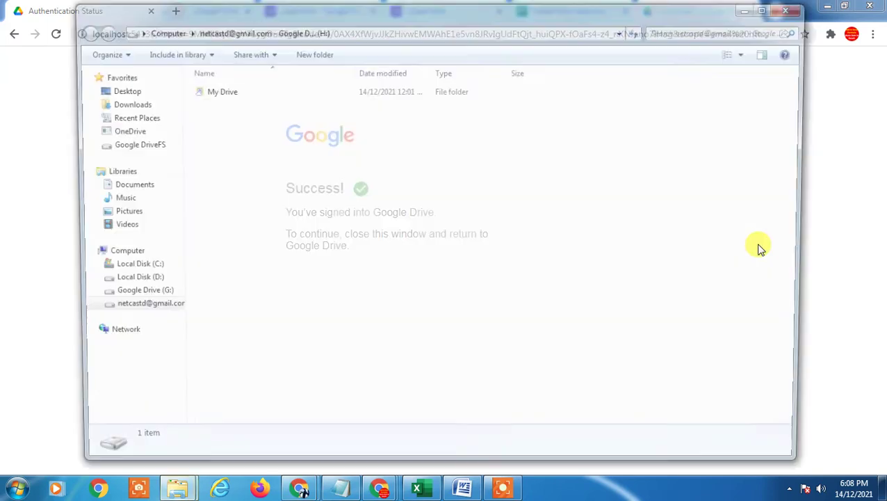
pyautogui.click(804, 14)
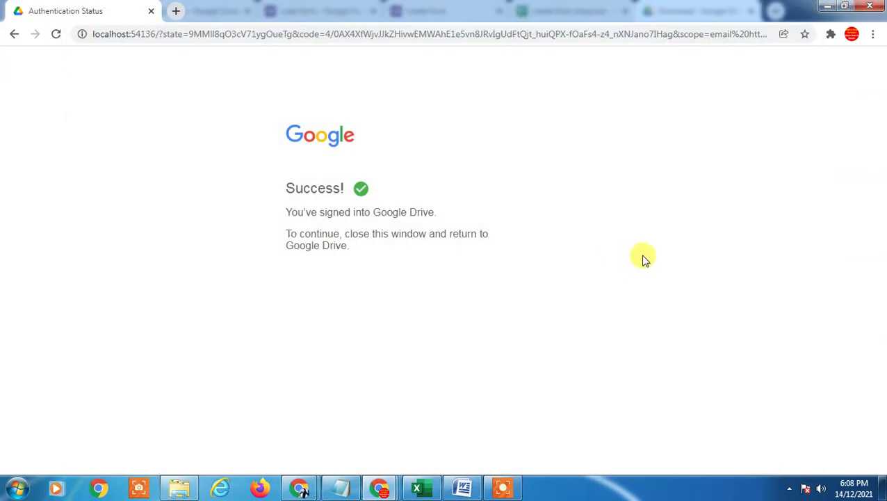
pyautogui.click(572, 160)
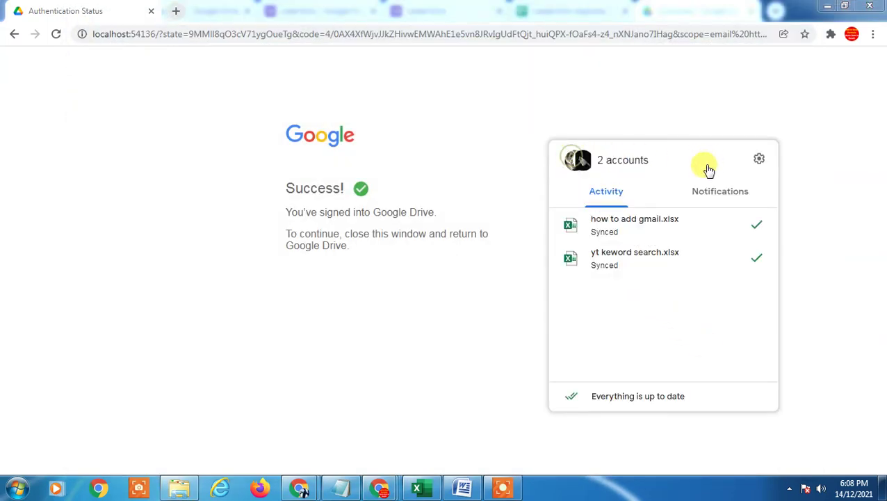
pyautogui.click(761, 161)
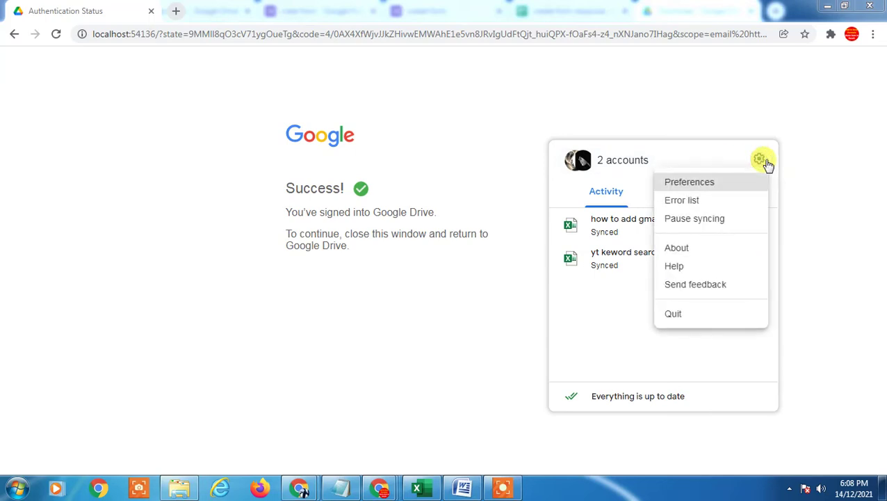
# - Open Preferences and switch it to the second account
pyautogui.click(703, 182)
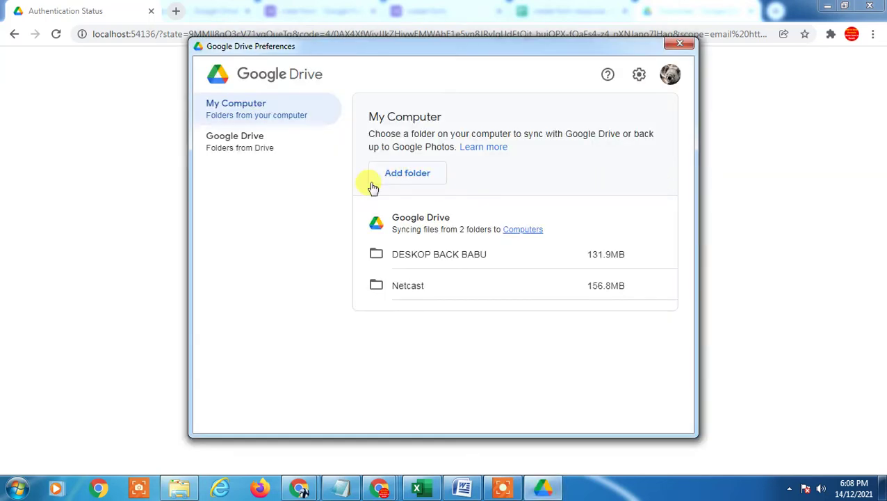
pyautogui.moveTo(353, 44)
pyautogui.mouseDown()
pyautogui.moveTo(329, 64)
pyautogui.moveTo(351, 55)
pyautogui.mouseUp()
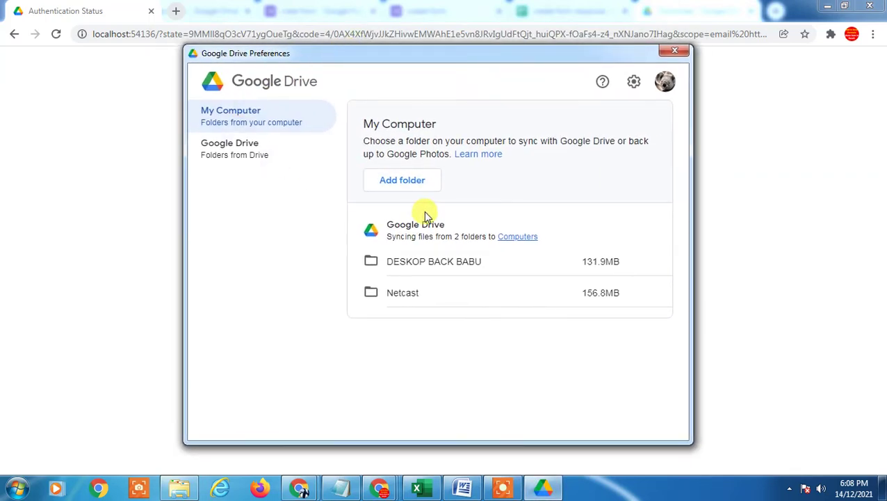
pyautogui.click(662, 82)
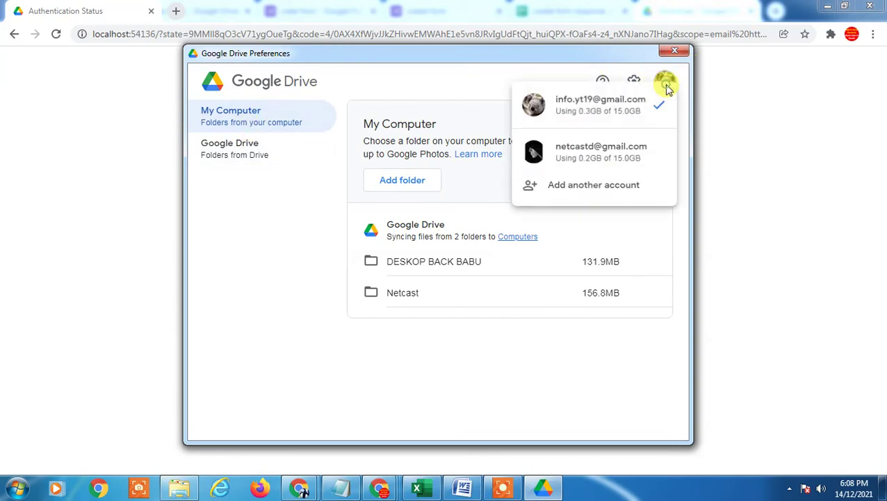
pyautogui.click(595, 150)
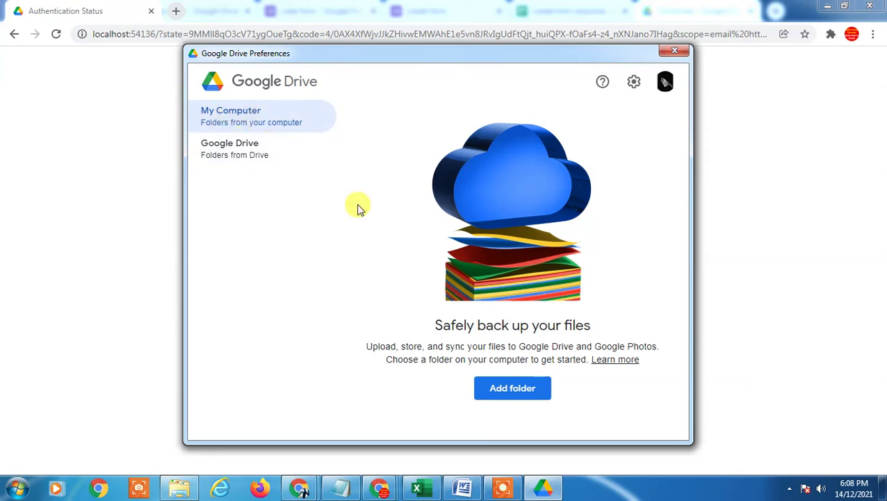
# - Try adding the affiliate folder as a backup folder and confirm it
pyautogui.click(494, 387)
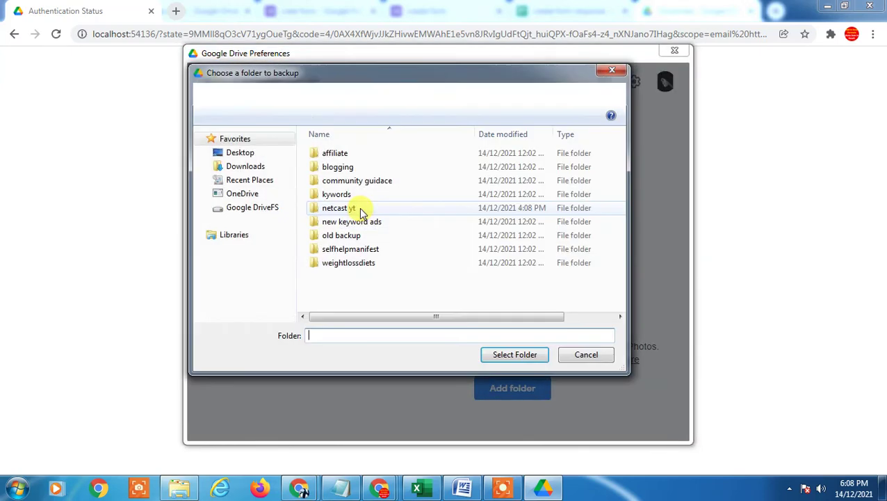
pyautogui.click(612, 70)
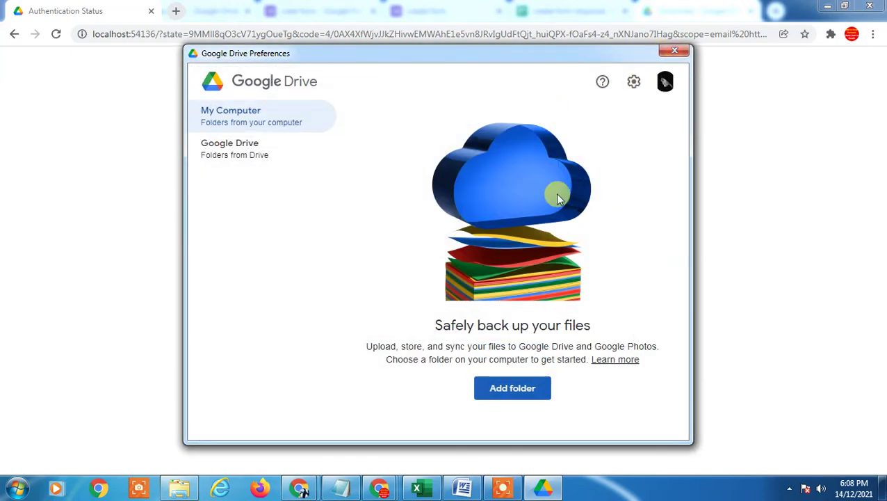
pyautogui.click(525, 388)
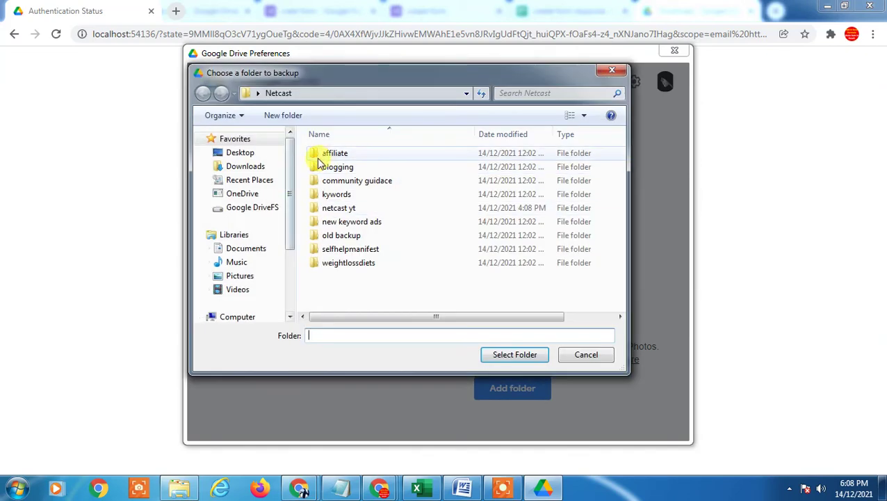
pyautogui.click(335, 154)
pyautogui.click(518, 355)
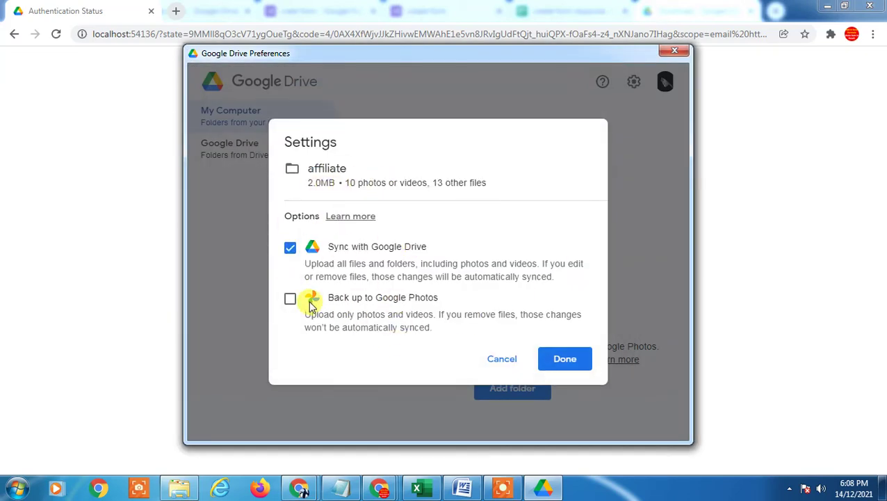
pyautogui.click(562, 361)
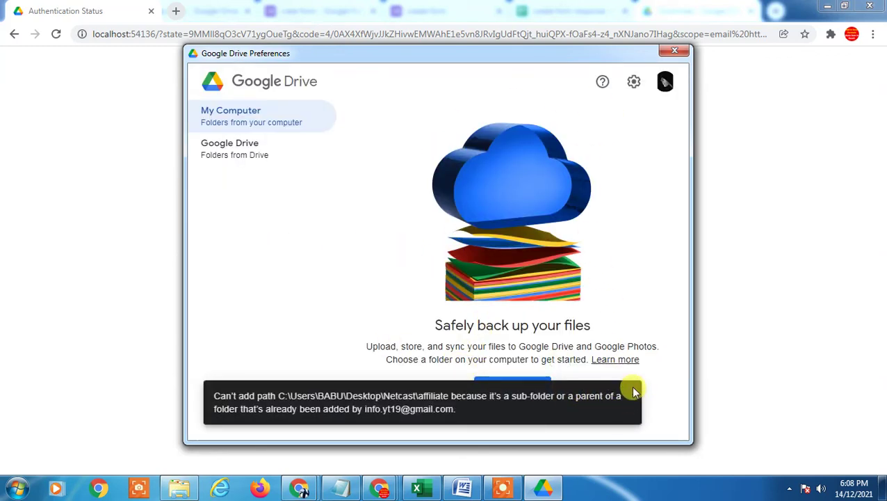
# - Reselect My Computer, check the account list without switching, and close Preferences
pyautogui.click(238, 148)
pyautogui.click(278, 117)
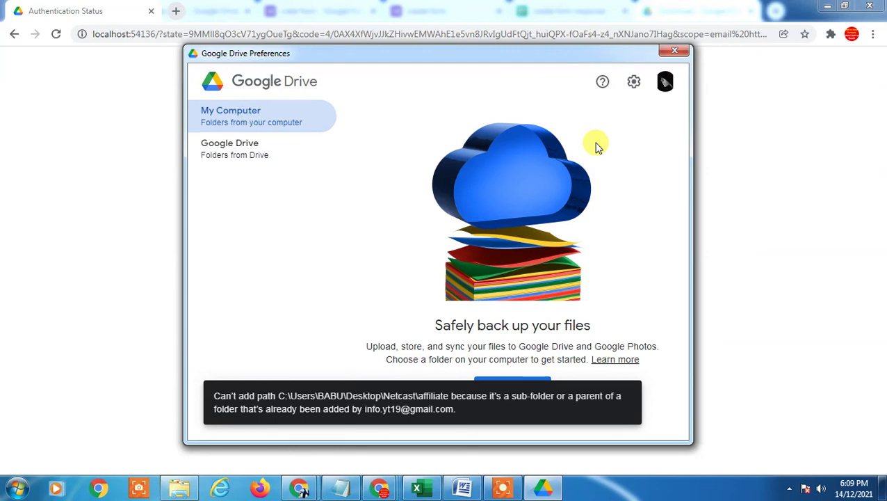
pyautogui.click(665, 83)
pyautogui.click(345, 143)
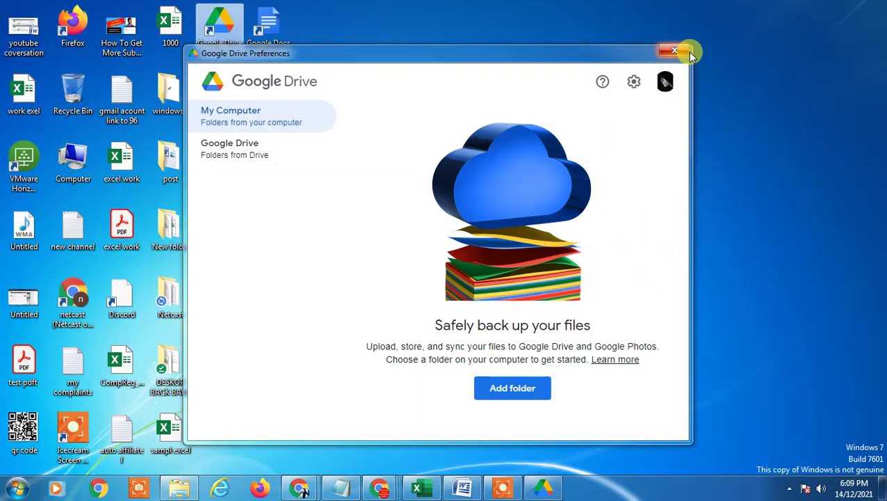
pyautogui.click(689, 53)
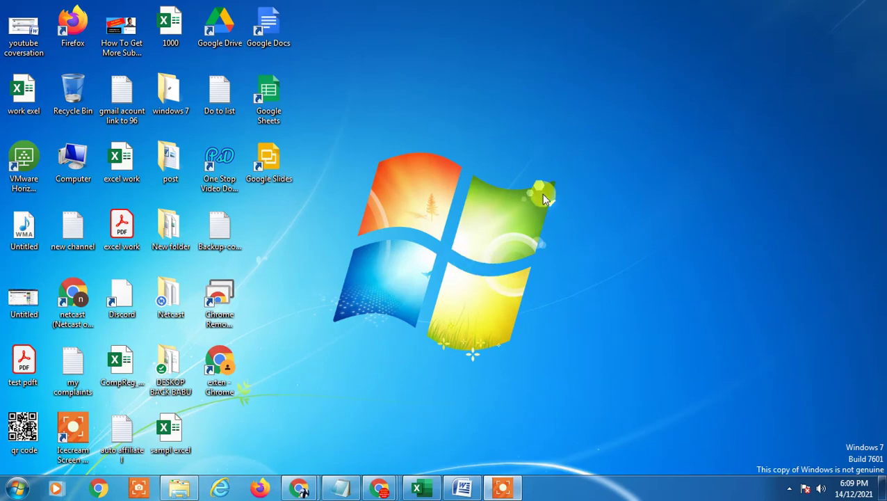